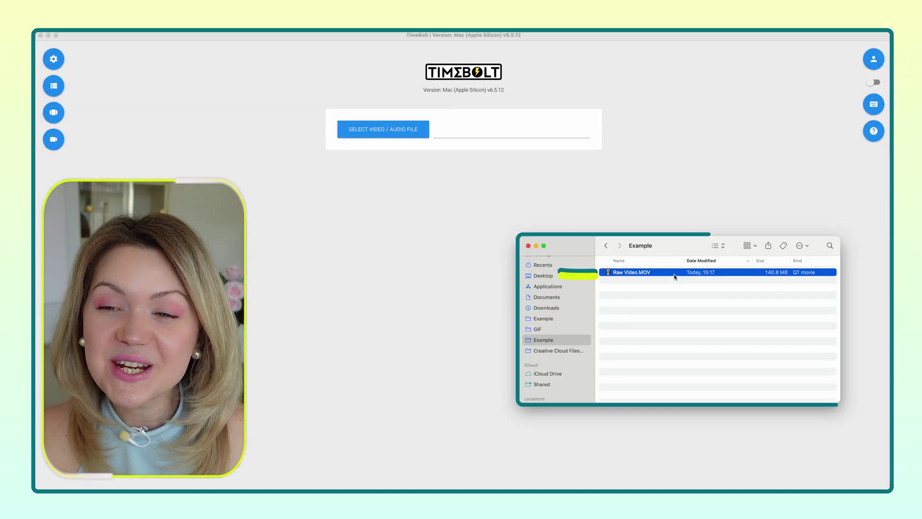
# Load the raw video into TimeBolt and look over the editing shortcut list.
pyautogui.moveTo(674, 273); pyautogui.dragTo(547, 187)
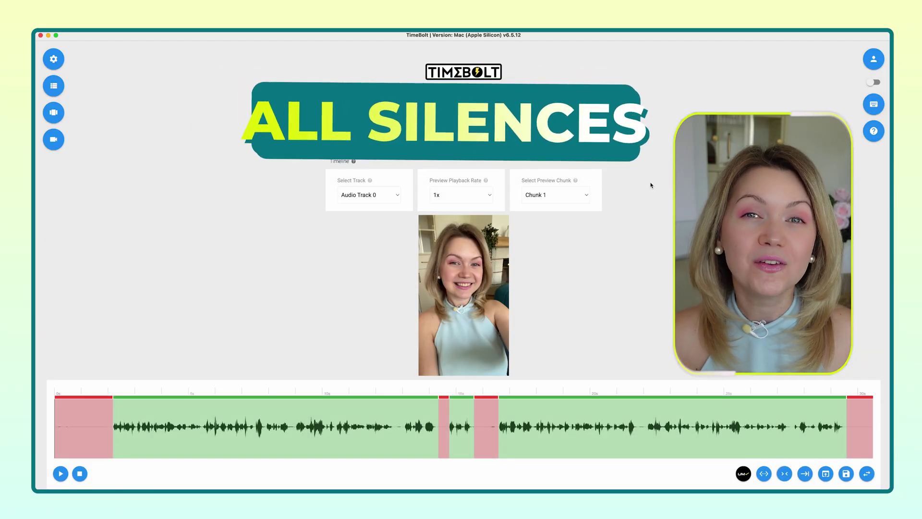
pyautogui.scroll(-3, 183, 379)
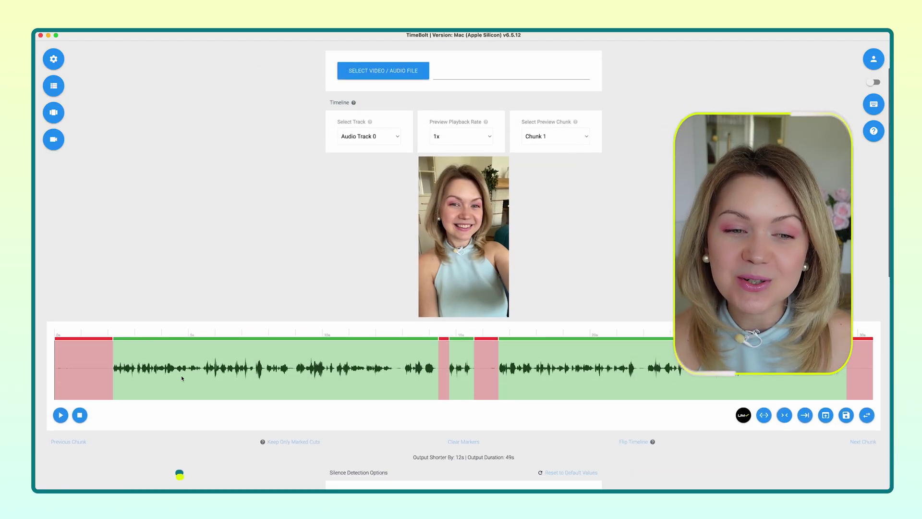
pyautogui.hscroll(10, 501, 364)
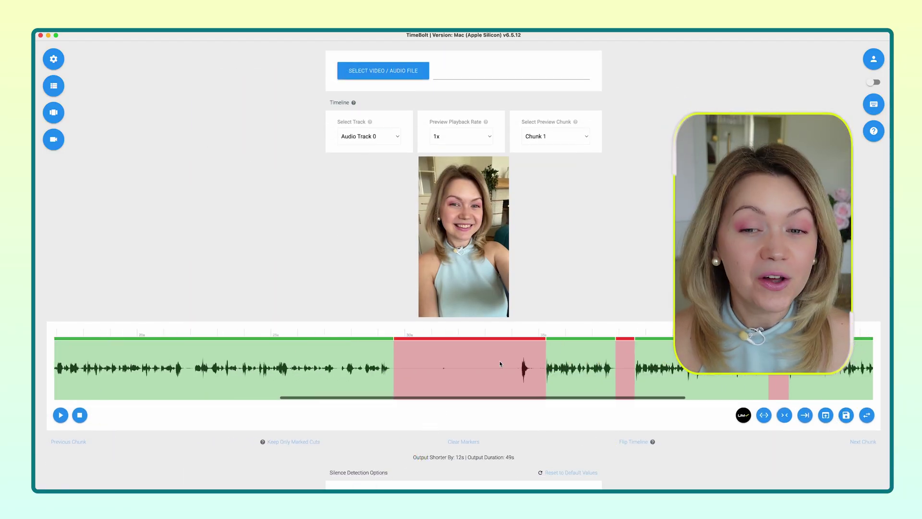
pyautogui.hscroll(6, 501, 365)
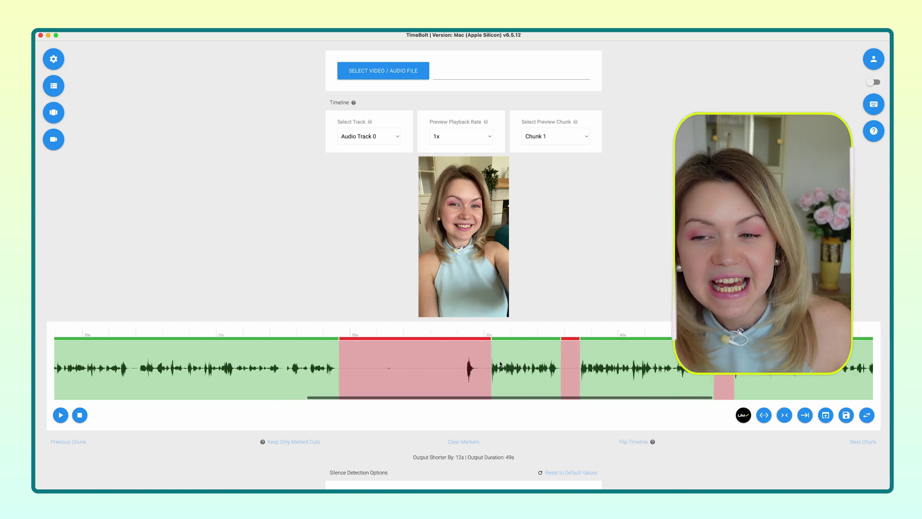
pyautogui.hscroll(2, 501, 364)
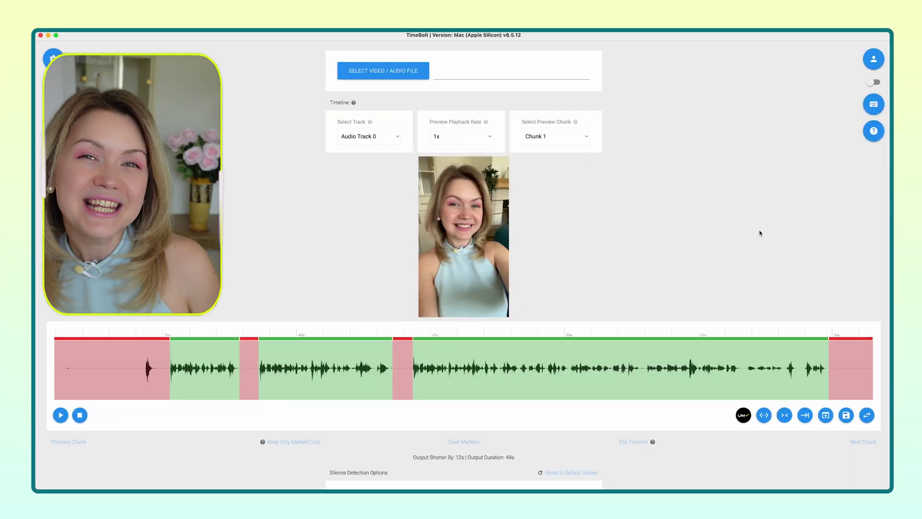
pyautogui.click(880, 105)
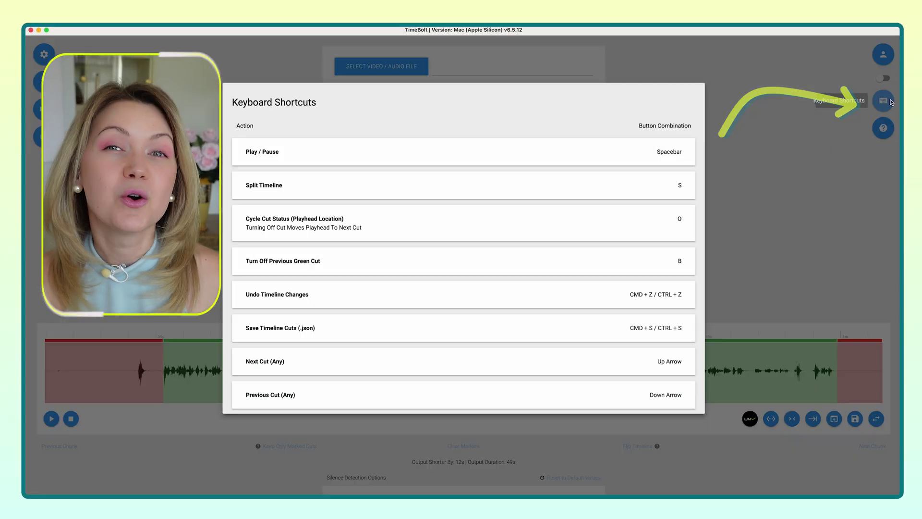
pyautogui.click(912, 161)
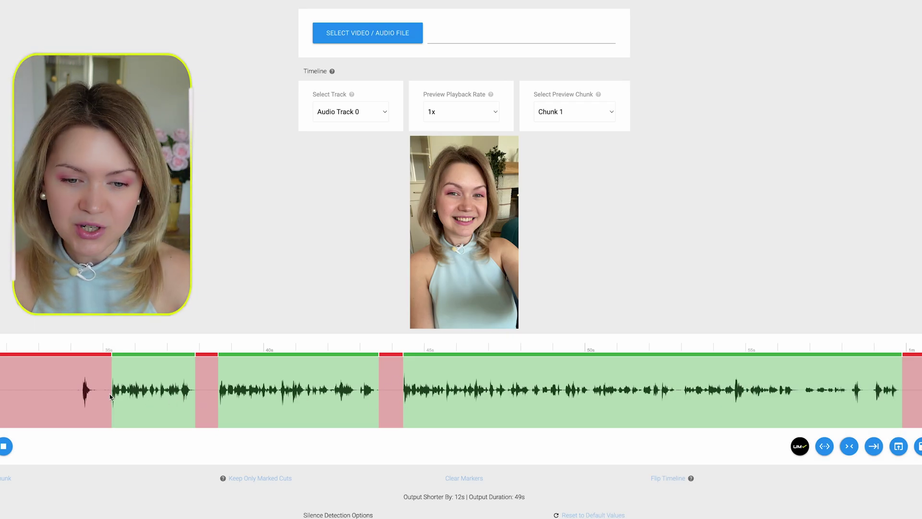
# Cut the repeated takes with B so the output shrinks from 49 s to 40 s.
pyautogui.click(108, 394)
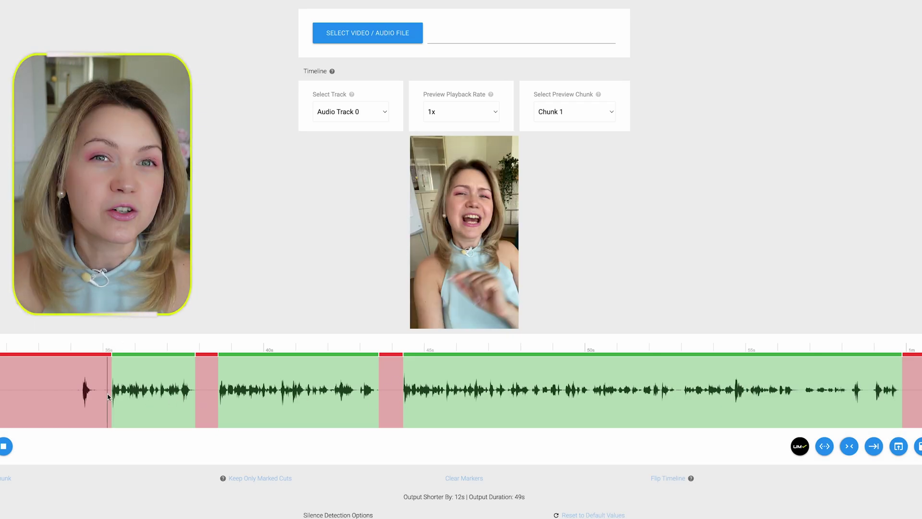
pyautogui.press('XF86AudioRaiseVolume')
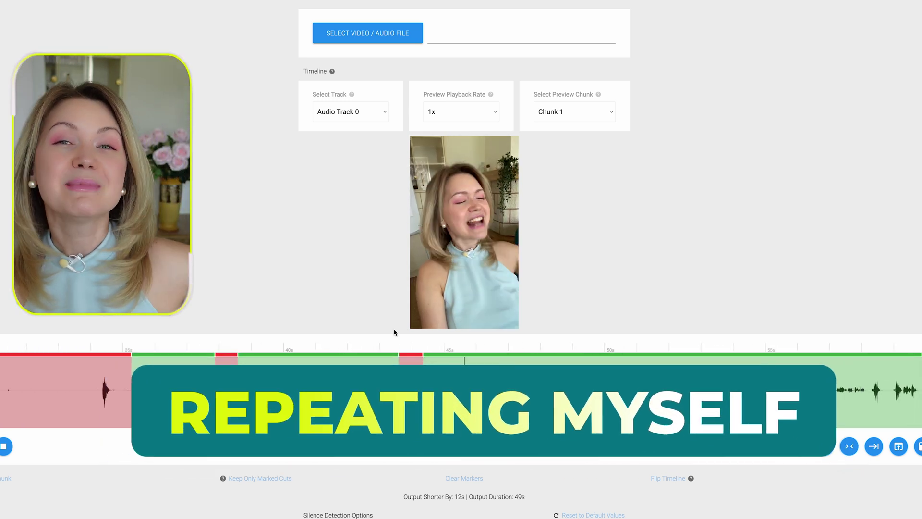
pyautogui.click(412, 387)
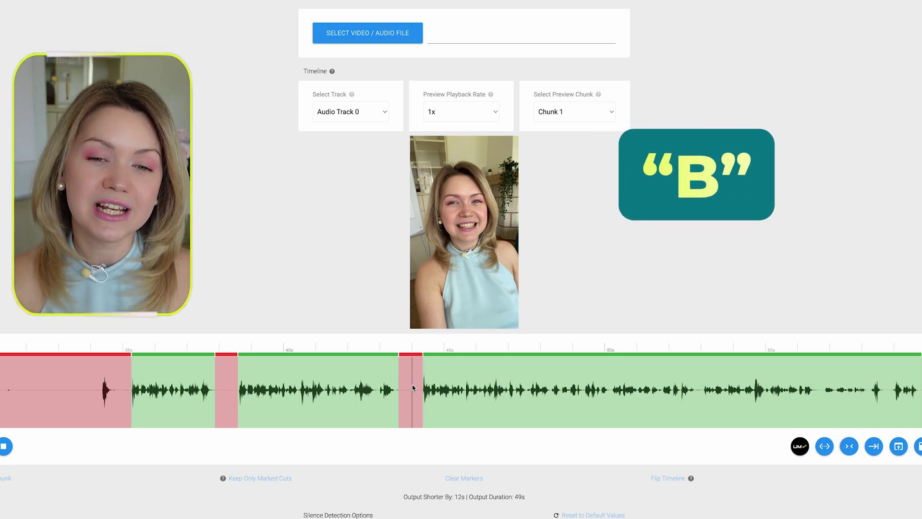
pyautogui.press('b')
pyautogui.press('b')
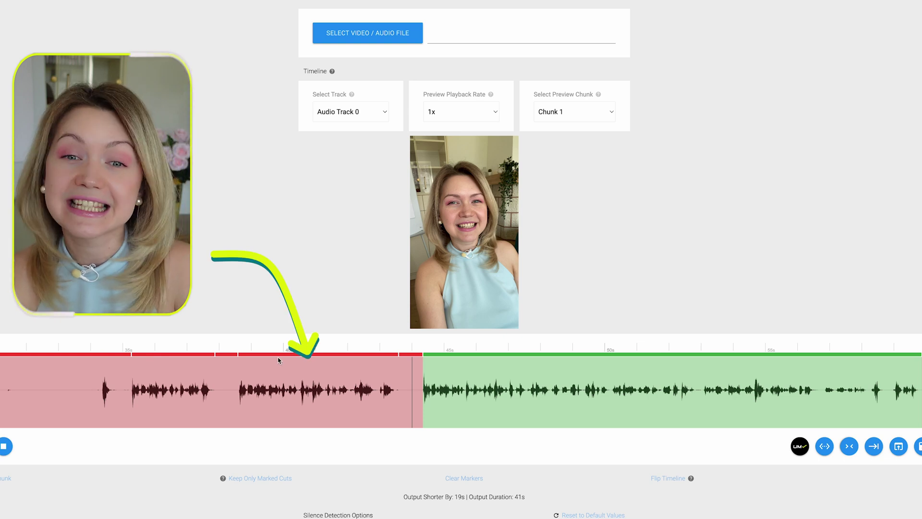
pyautogui.hscroll(-15, 289, 380)
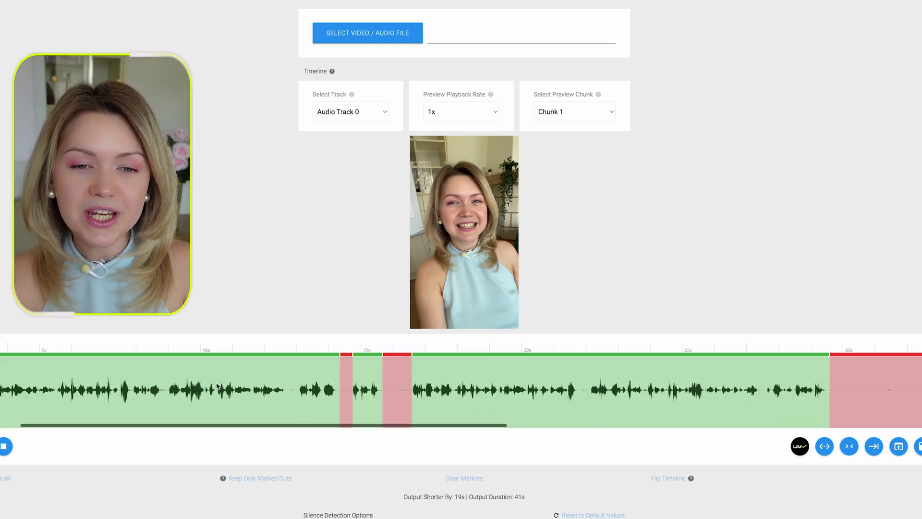
pyautogui.click(376, 388)
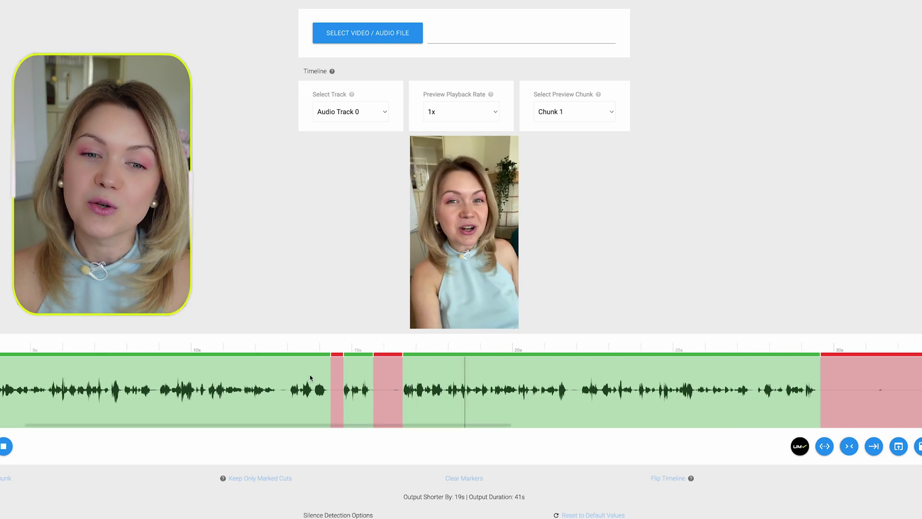
pyautogui.press('b')
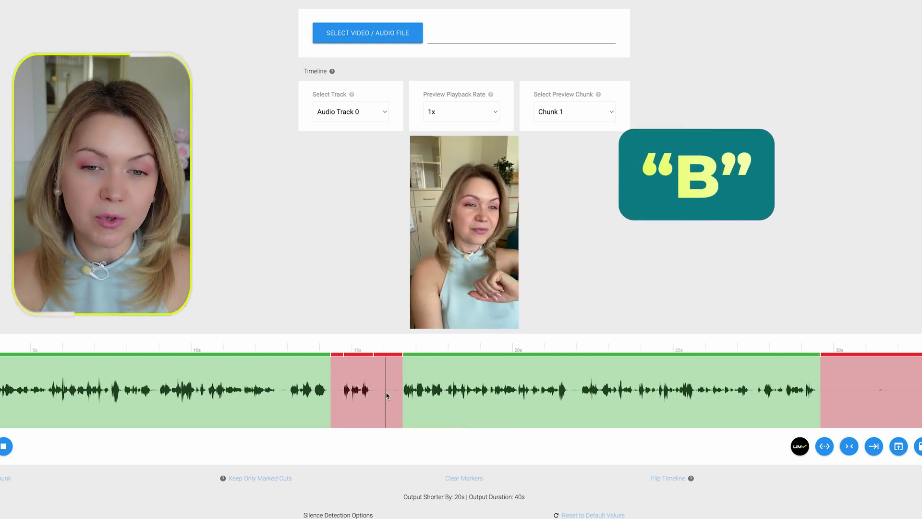
# Split the remaining speech at the playhead and check the resulting cut.
pyautogui.click(281, 399)
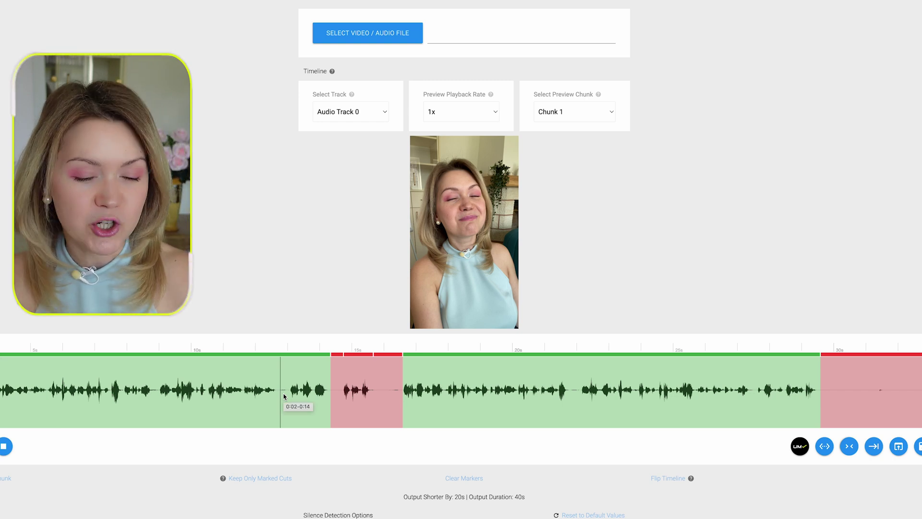
pyautogui.press('s')
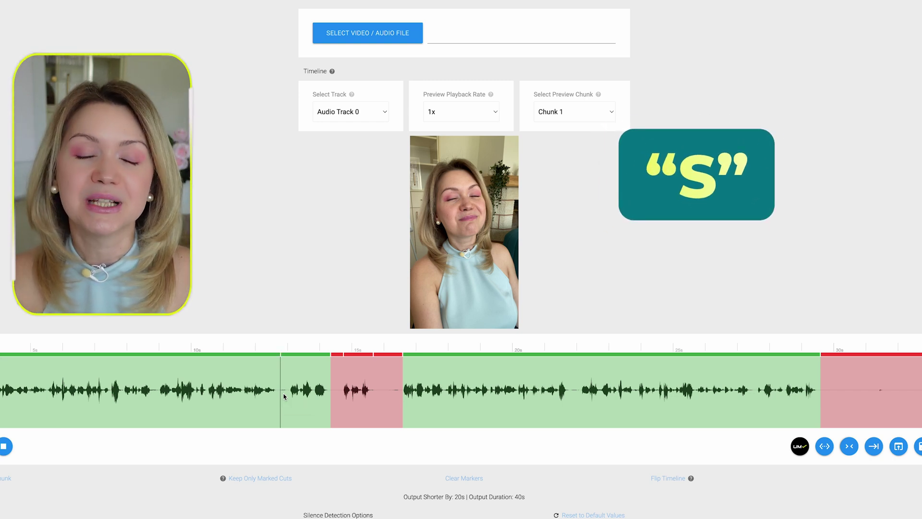
pyautogui.click(341, 389)
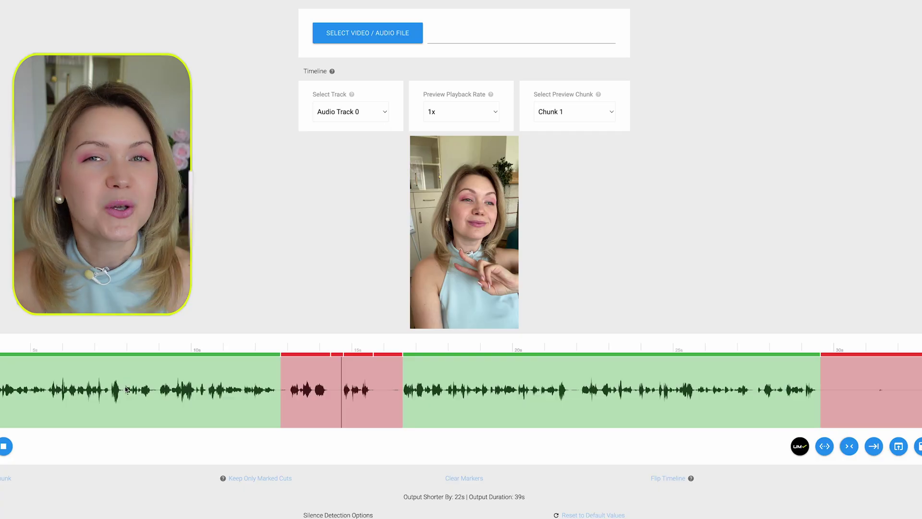
pyautogui.hscroll(-3, 122, 393)
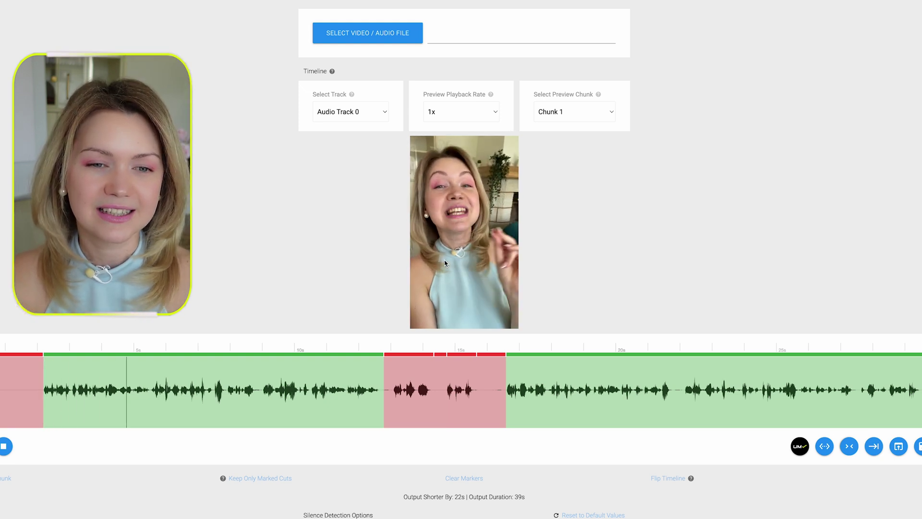
# Place a split in the first kept stretch of speech just before the 10 s mark.
pyautogui.click(148, 399)
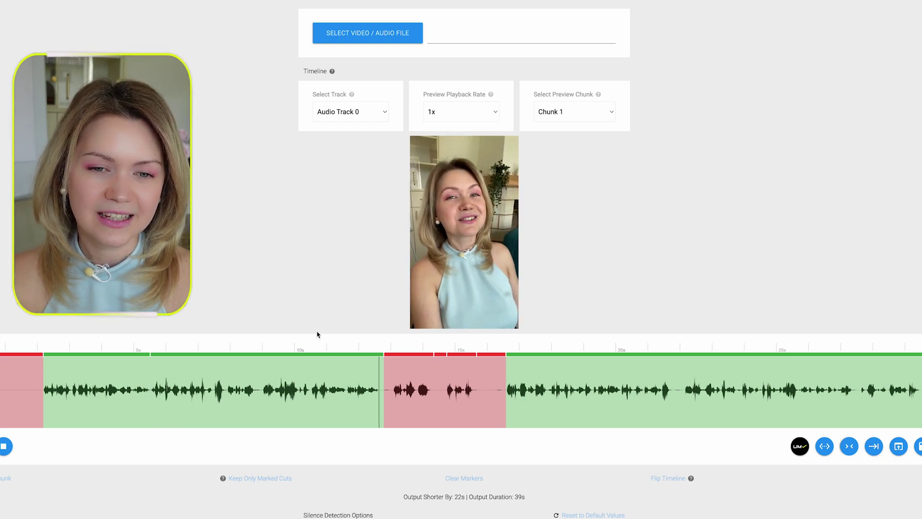
pyautogui.click(259, 400)
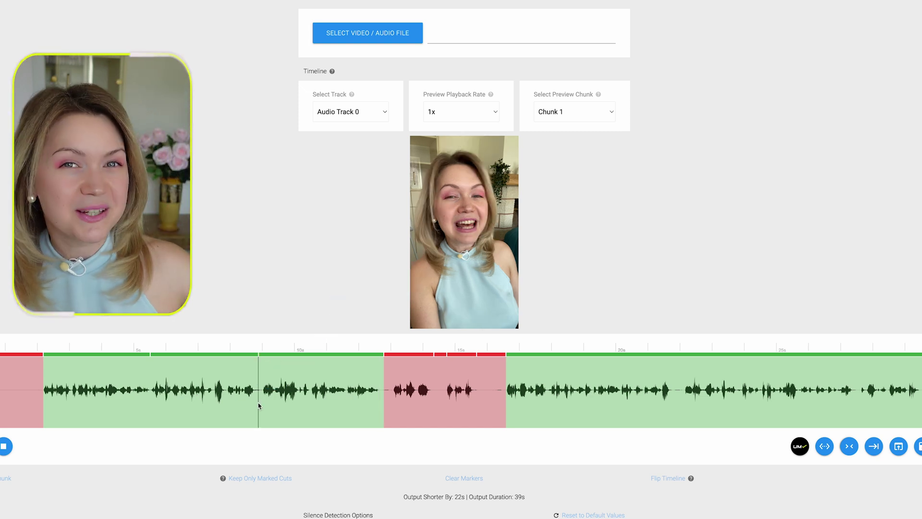
pyautogui.click(194, 393)
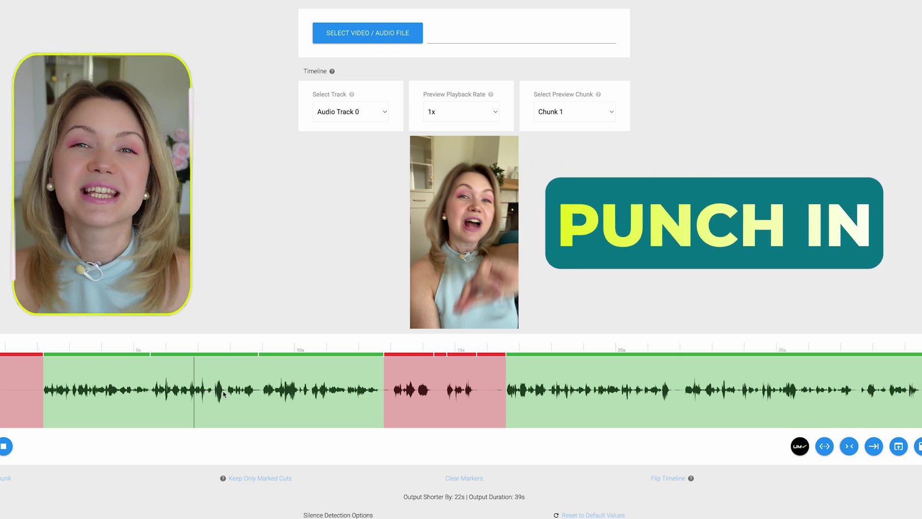
# Apply a 25% punch-in (125% zoom, centred) to the speech section and preview it.
pyautogui.rightClick(224, 393)
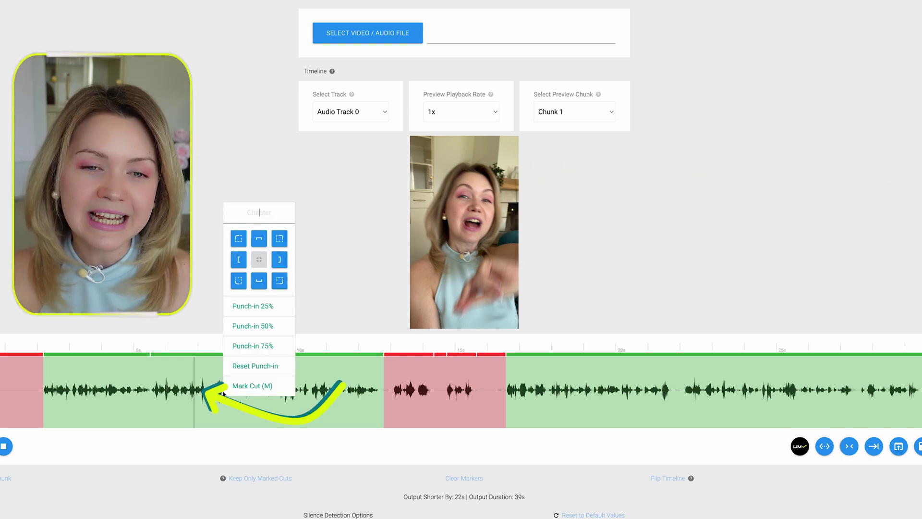
pyautogui.click(263, 311)
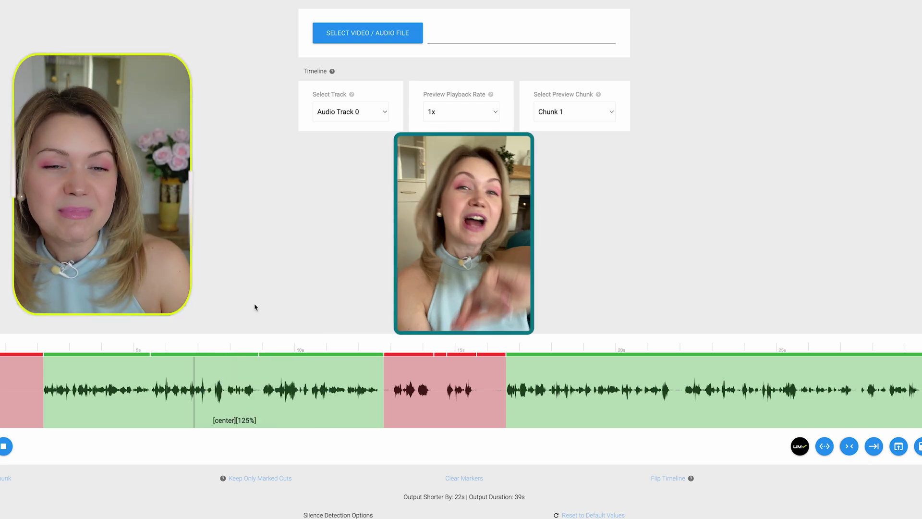
pyautogui.click(117, 383)
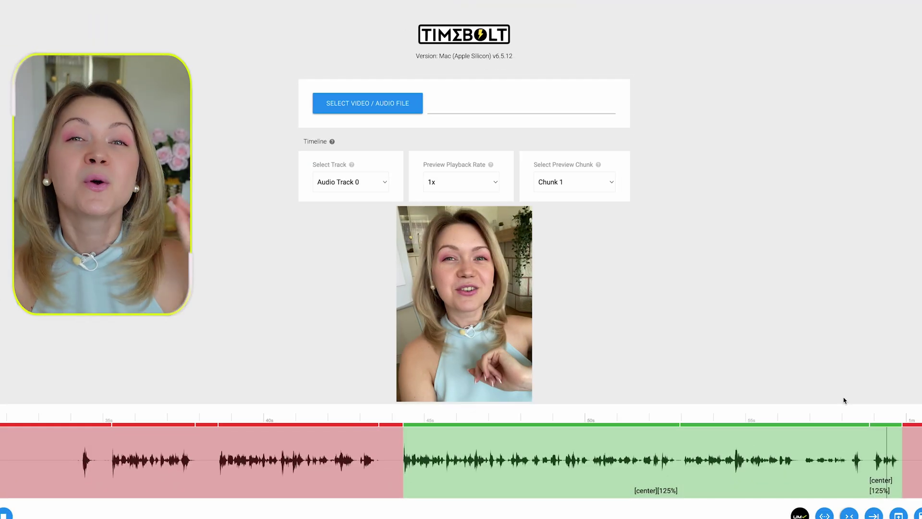
# Activate Turbo Mode in Export Options so the output name ends in _turbo.mp4.
pyautogui.scroll(-15, 845, 400)
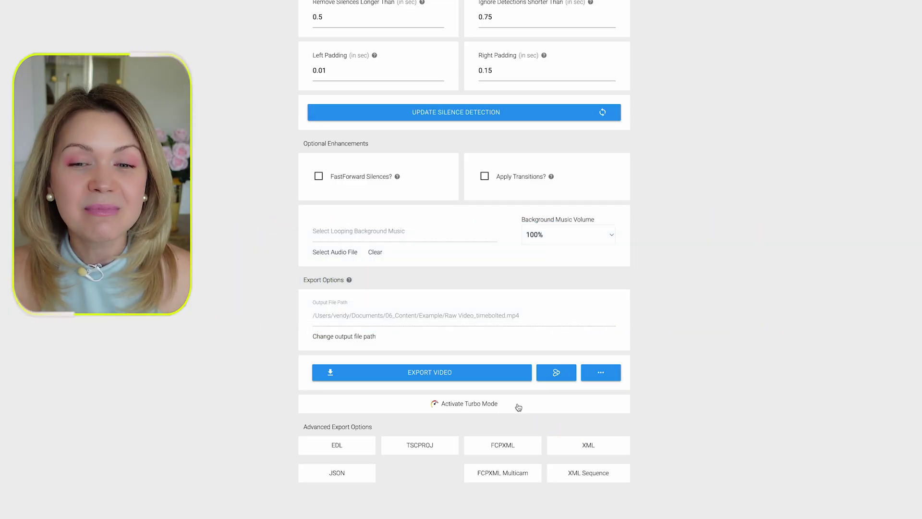
pyautogui.click(518, 407)
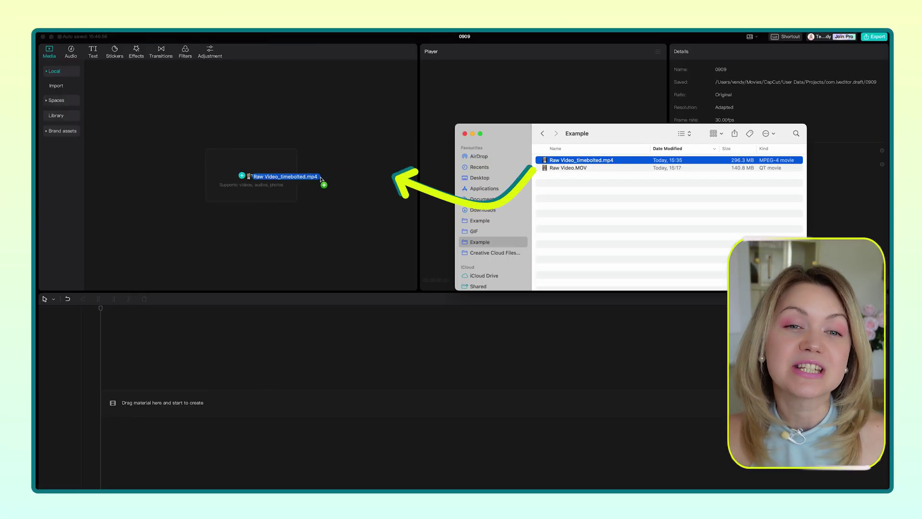
# Import Raw Video_timebolted.mp4 onto the timeline and create English auto-captions from it.
pyautogui.moveTo(321, 179); pyautogui.dragTo(320, 178)
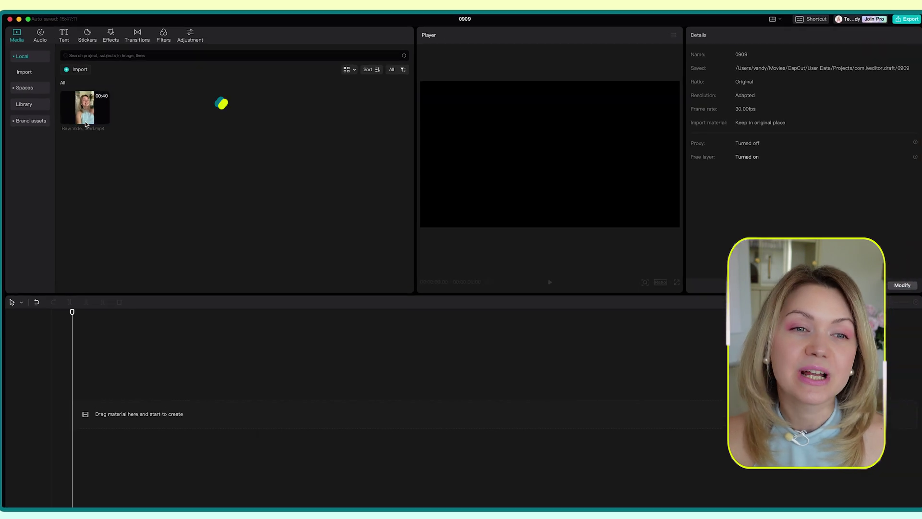
pyautogui.moveTo(85, 125); pyautogui.dragTo(50, 430)
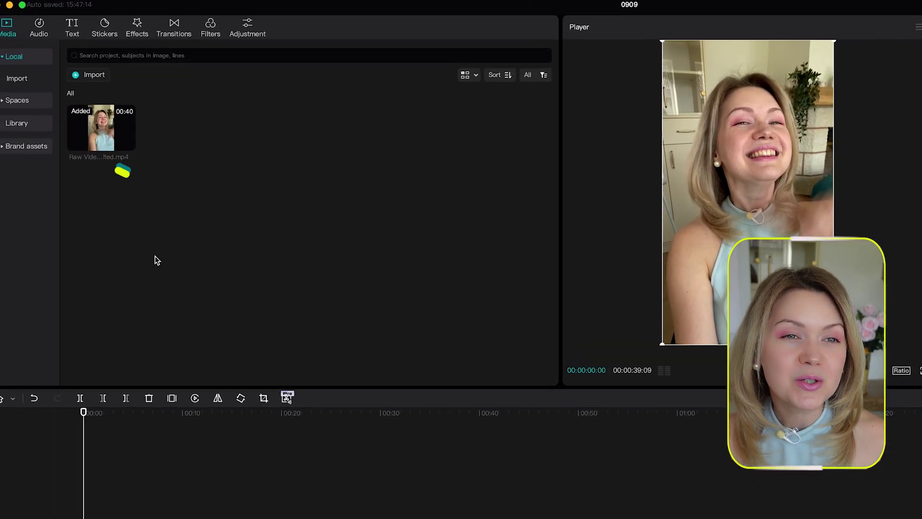
pyautogui.click(52, 24)
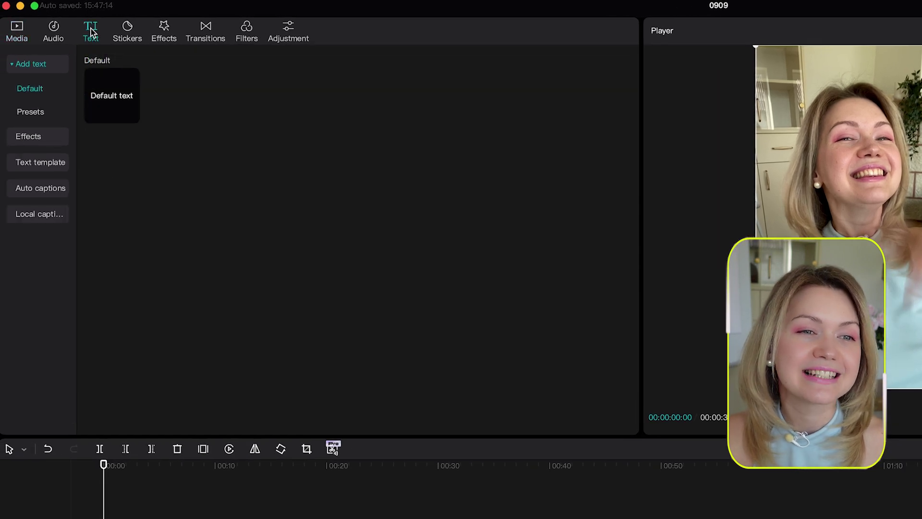
pyautogui.click(46, 185)
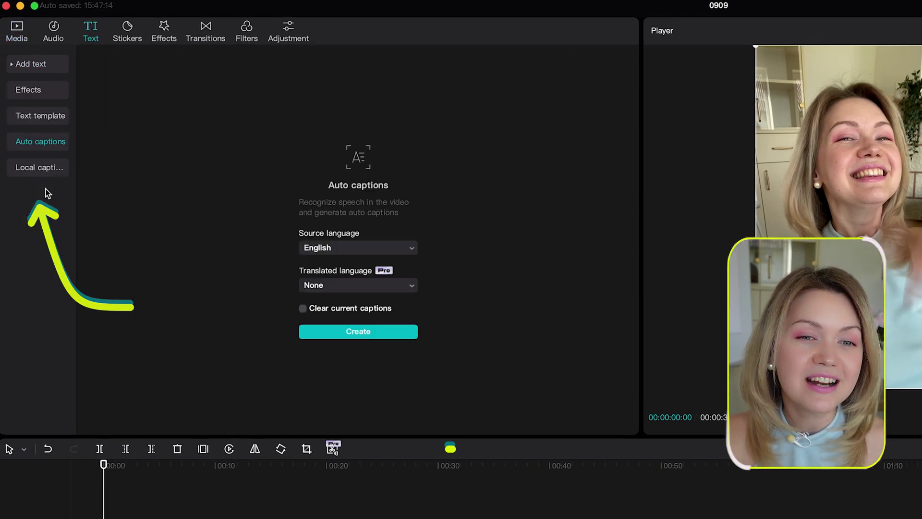
pyautogui.click(358, 331)
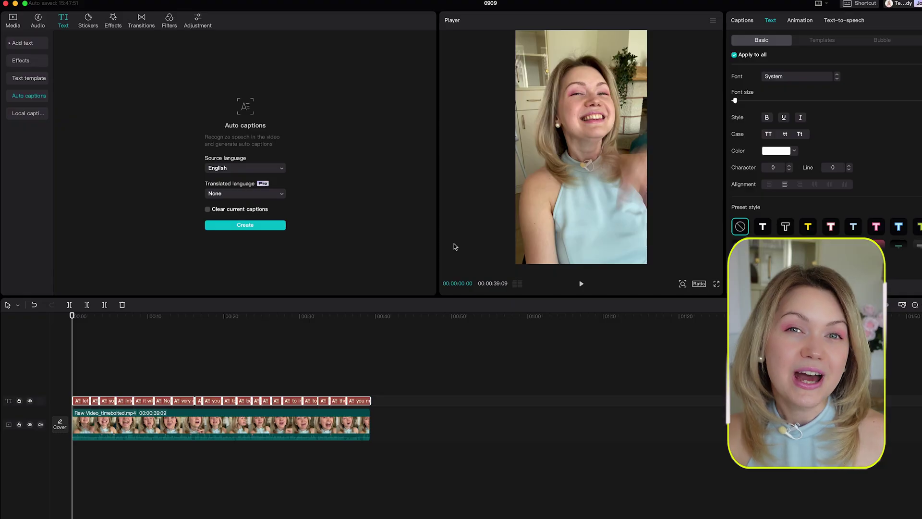
# Select a caption and preview the THE QUICK template applied to all captions.
pyautogui.click(82, 400)
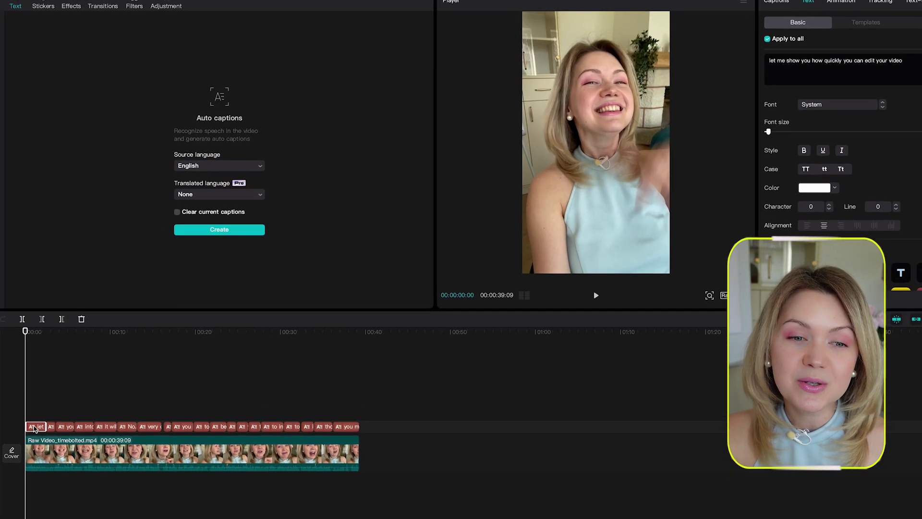
pyautogui.click(85, 379)
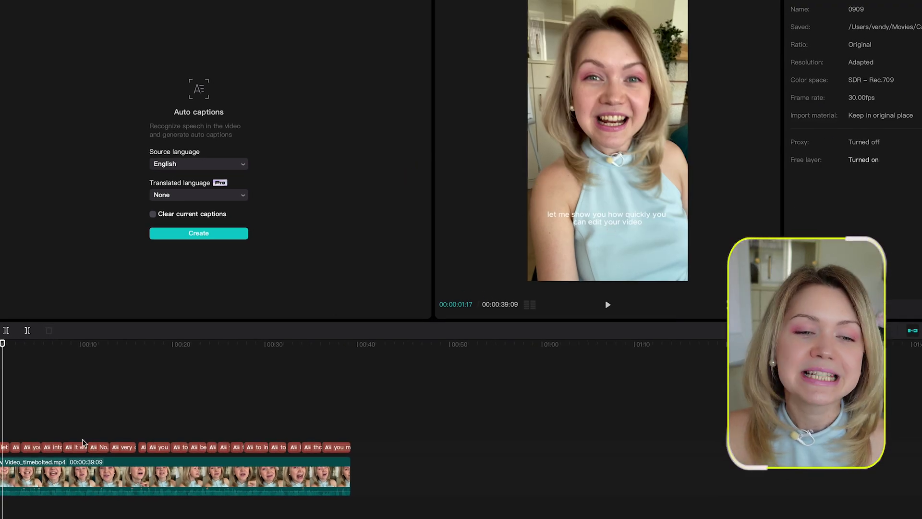
pyautogui.click(81, 448)
pyautogui.click(258, 447)
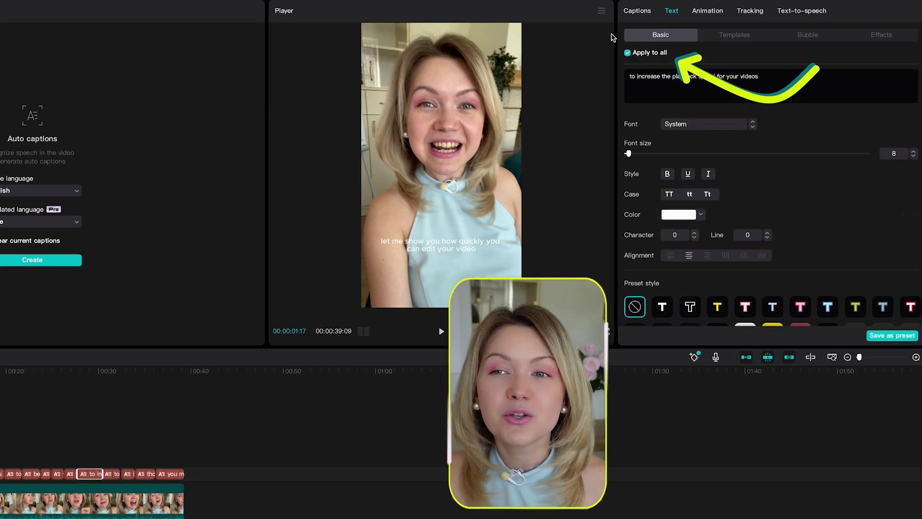
pyautogui.click(734, 39)
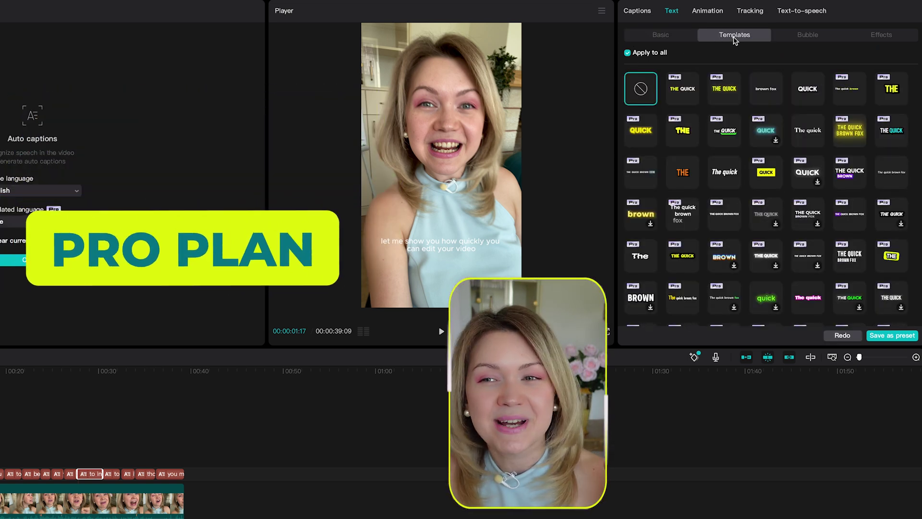
pyautogui.click(683, 89)
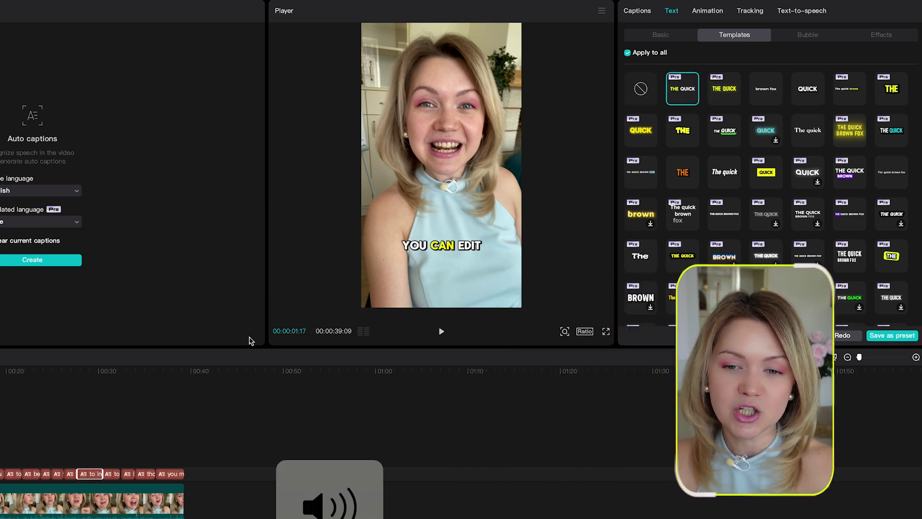
pyautogui.click(442, 331)
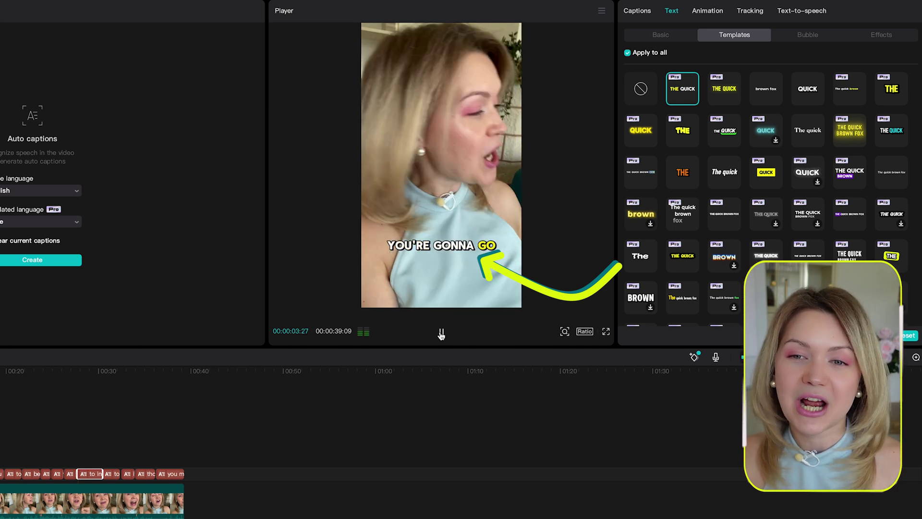
pyautogui.click(441, 332)
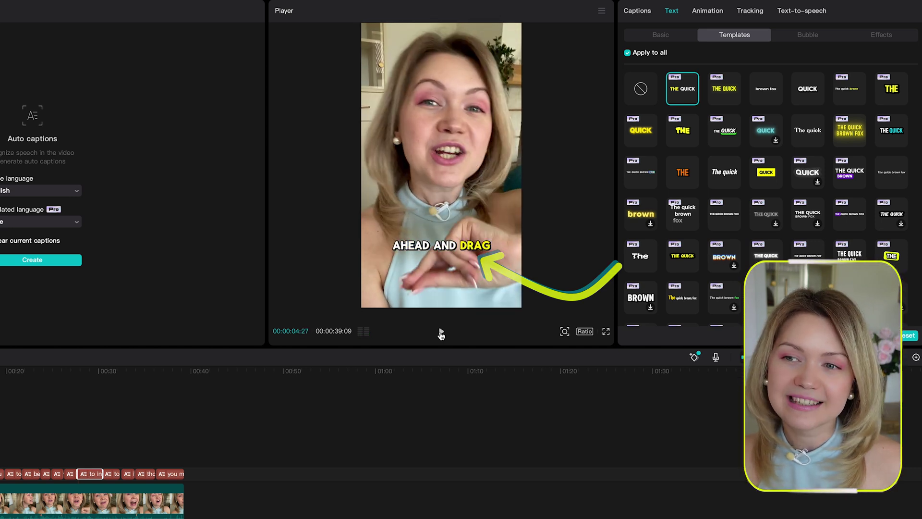
# Try the purple-highlight template, settle on the bold italic template, and return to Basic.
pyautogui.click(851, 220)
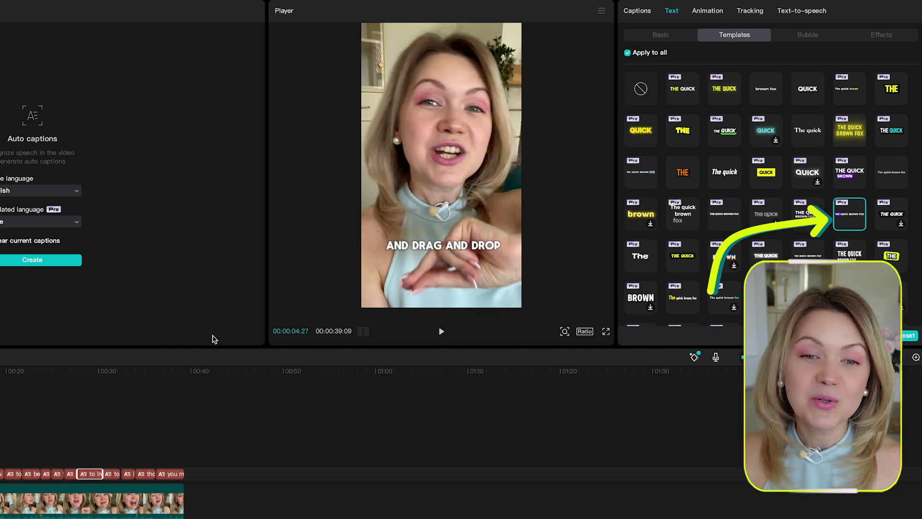
pyautogui.click(440, 333)
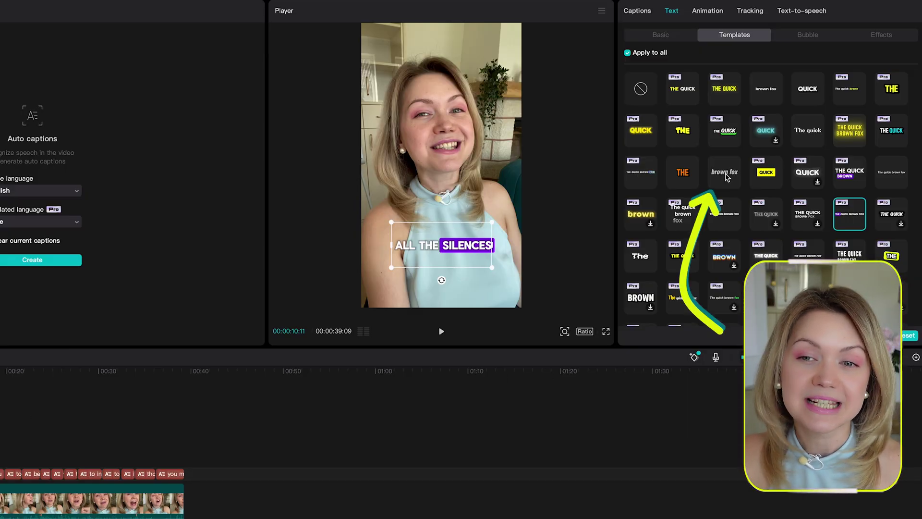
pyautogui.click(725, 173)
pyautogui.click(442, 331)
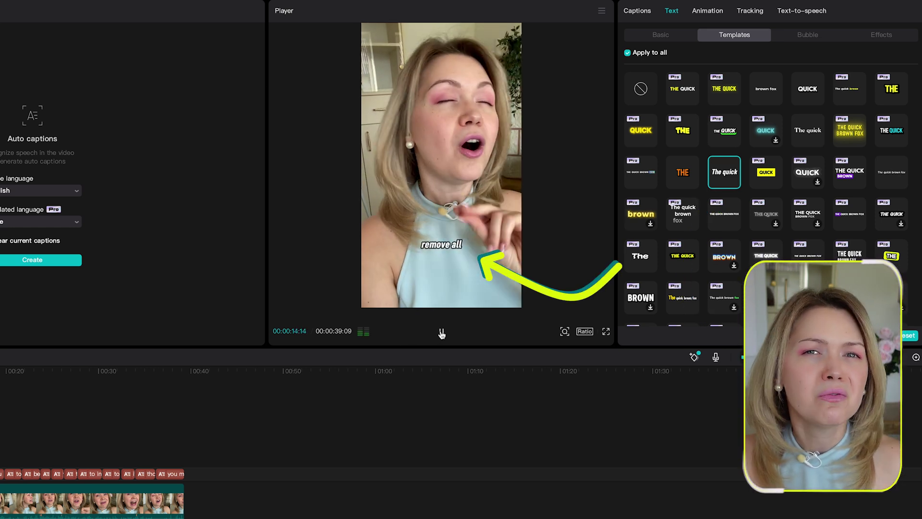
pyautogui.click(442, 332)
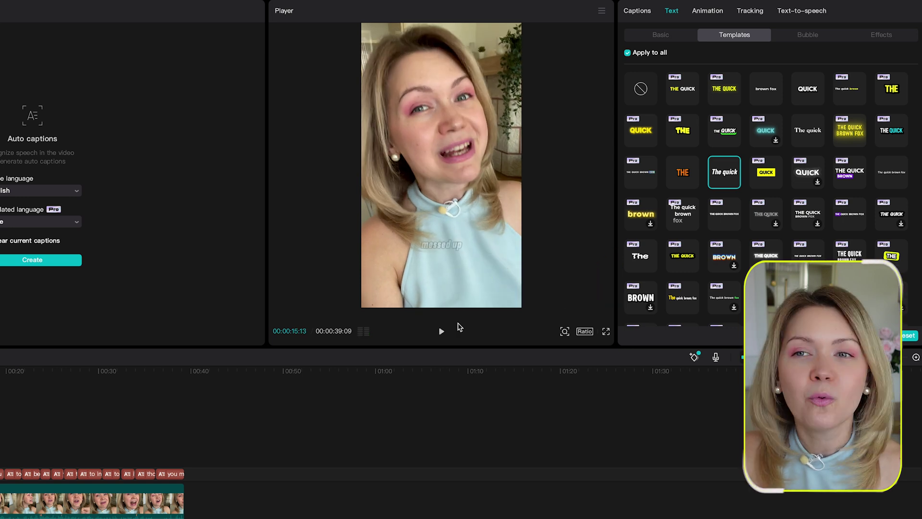
pyautogui.click(672, 38)
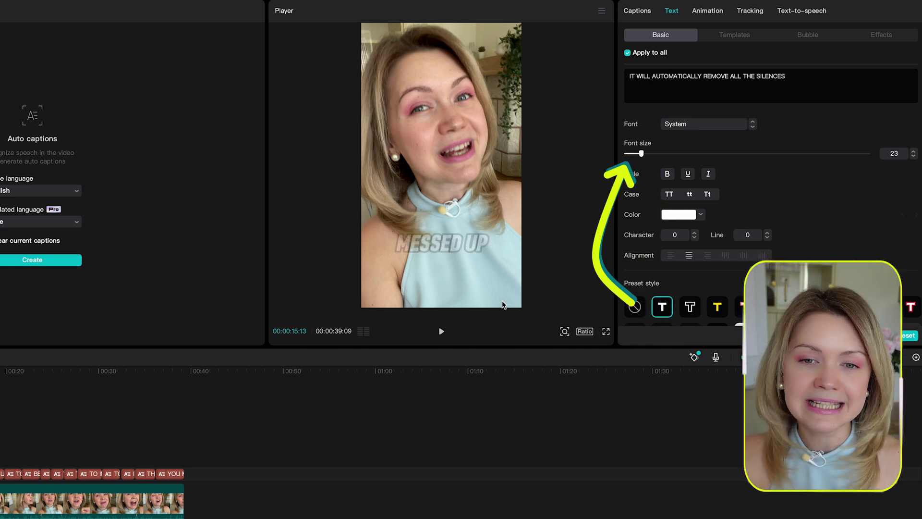
# Shrink the caption font size to 20 and set the text colour to yellow ECFE00.
pyautogui.click(438, 334)
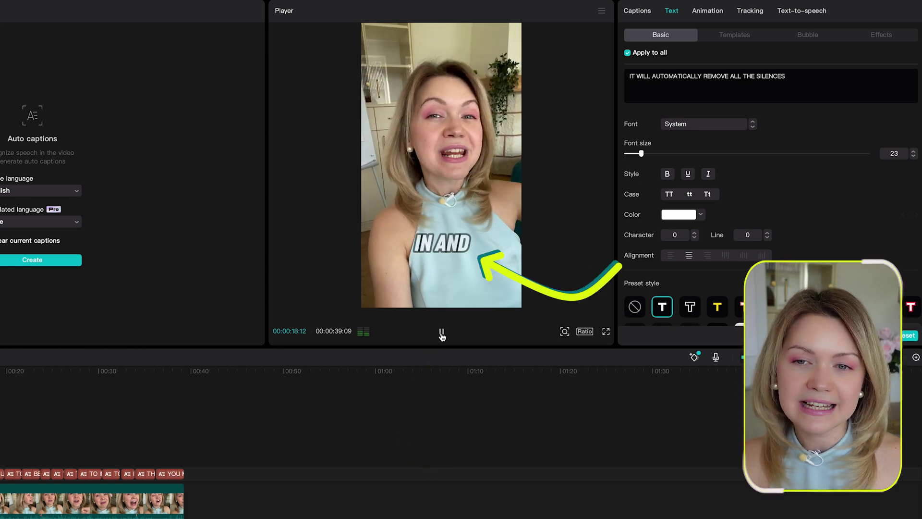
pyautogui.click(441, 335)
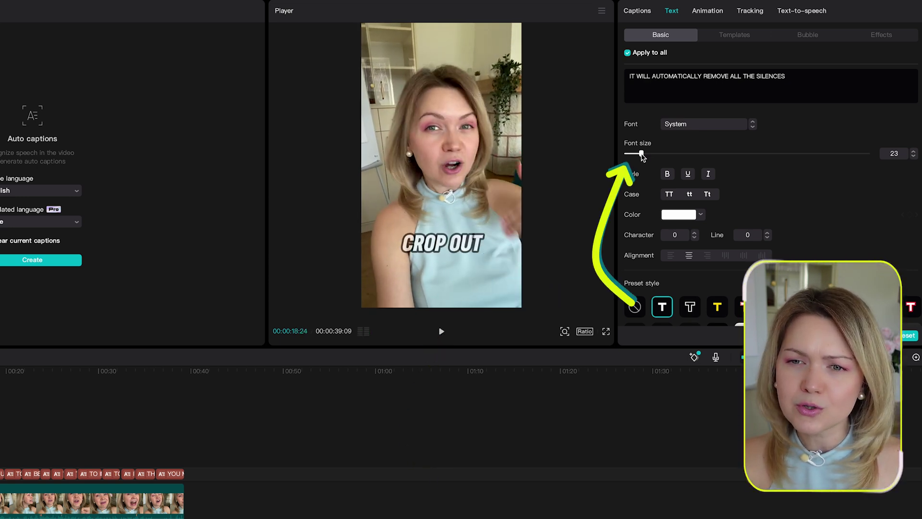
pyautogui.moveTo(641, 154); pyautogui.dragTo(638, 153)
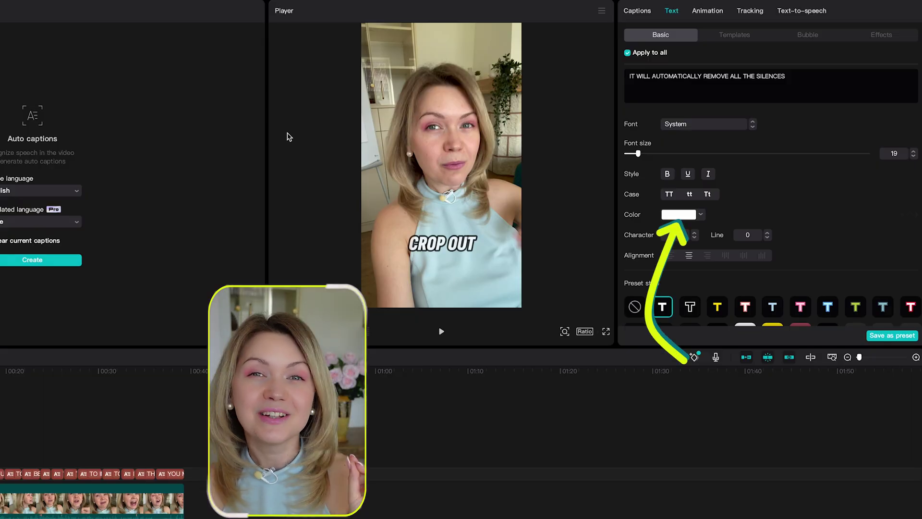
pyautogui.click(678, 214)
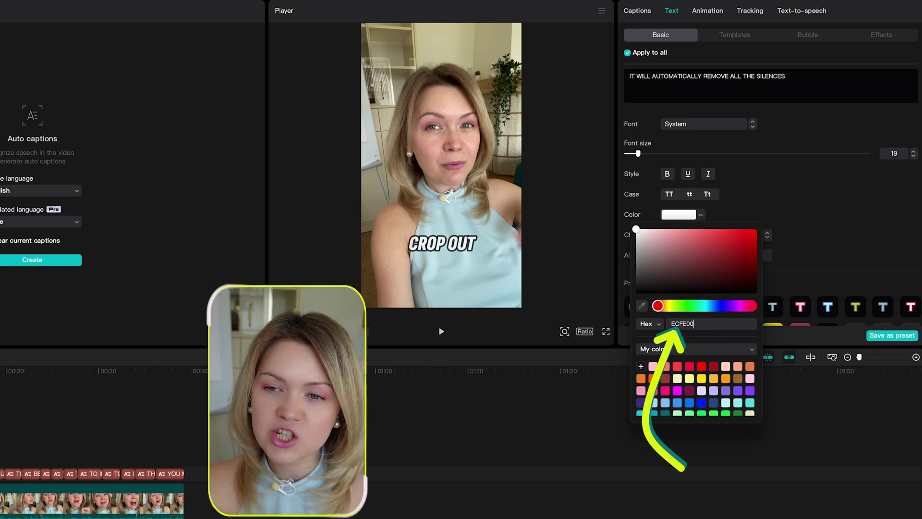
pyautogui.press('Return')
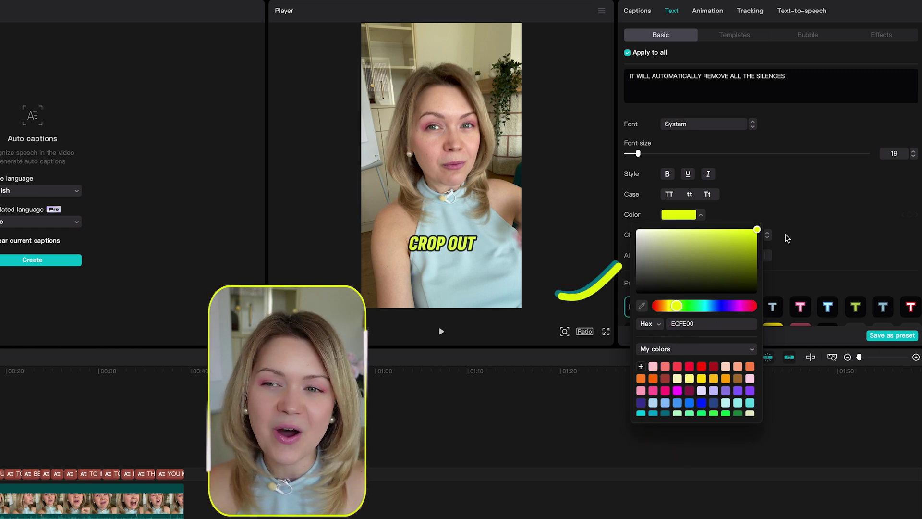
pyautogui.click(808, 213)
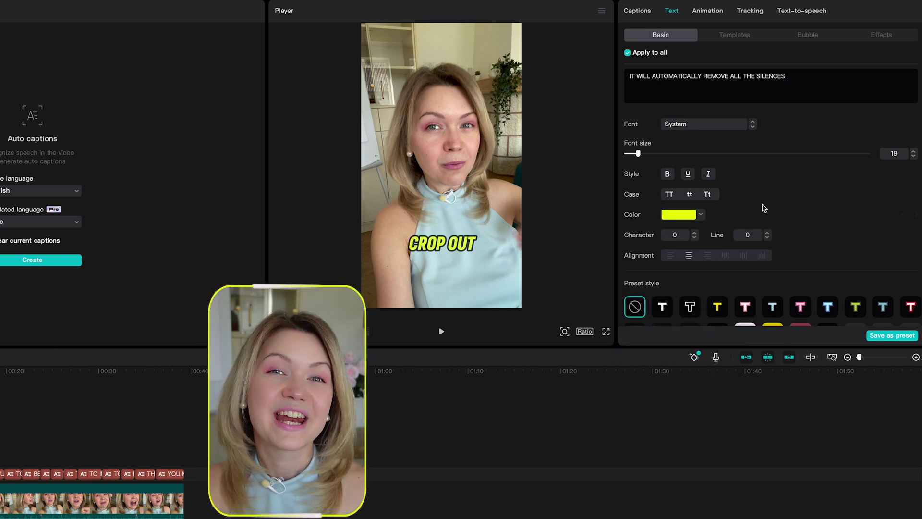
# Set the caption outline to teal 027180, darken it to 00424B, and preview.
pyautogui.scroll(-8, 764, 208)
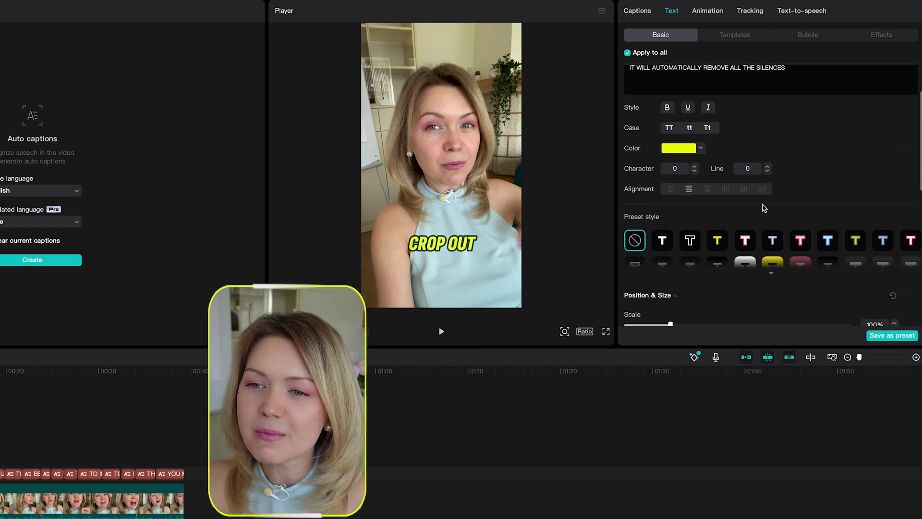
pyautogui.scroll(-3, 764, 207)
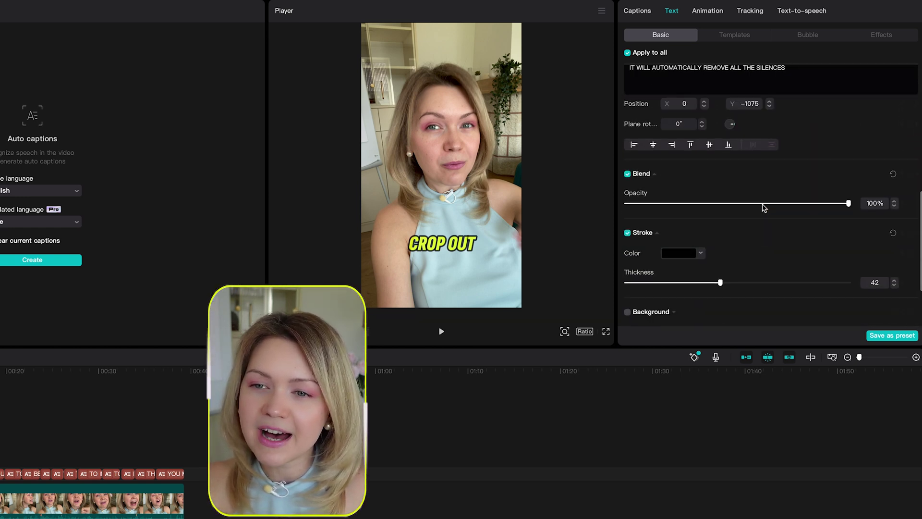
pyautogui.click(698, 201)
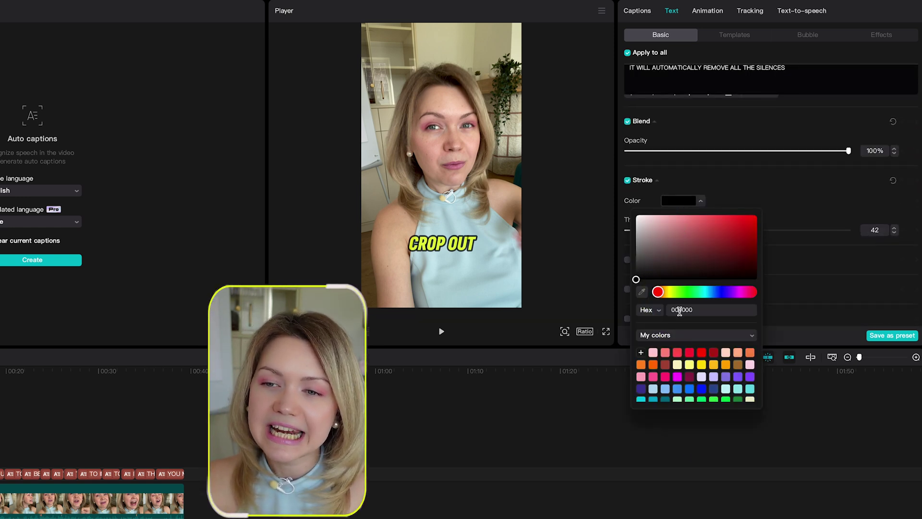
pyautogui.click(697, 310)
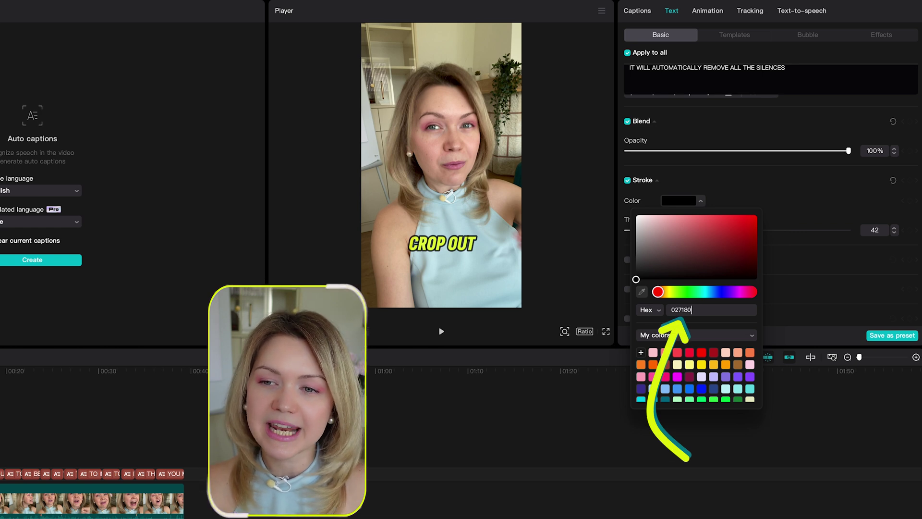
pyautogui.write('027180')
pyautogui.press('Return')
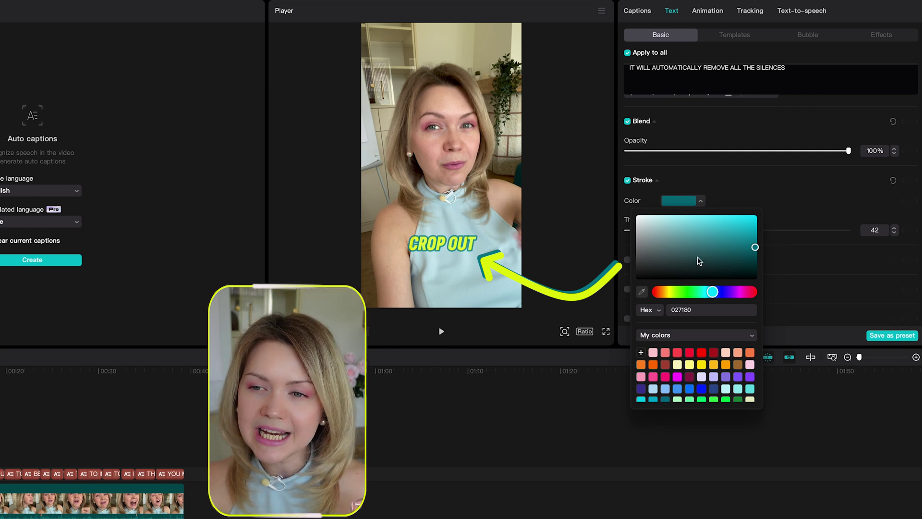
pyautogui.click(752, 255)
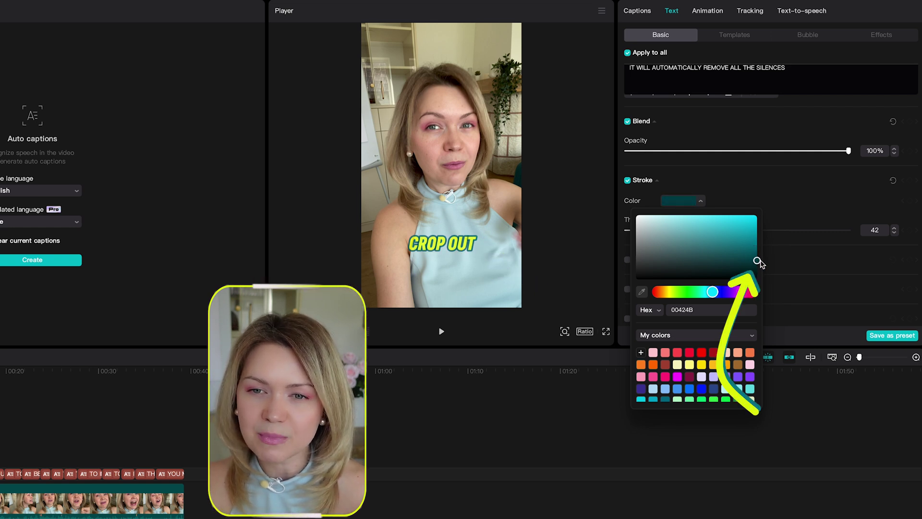
pyautogui.click(802, 203)
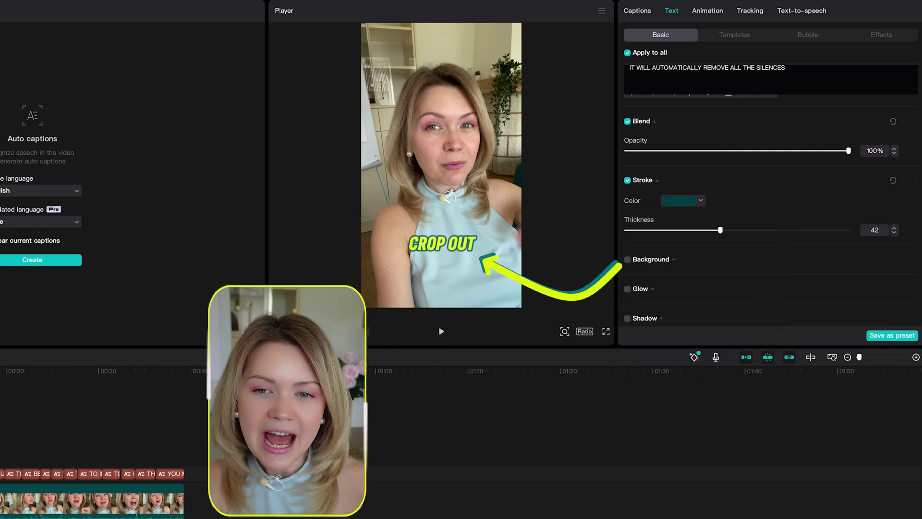
pyautogui.click(440, 333)
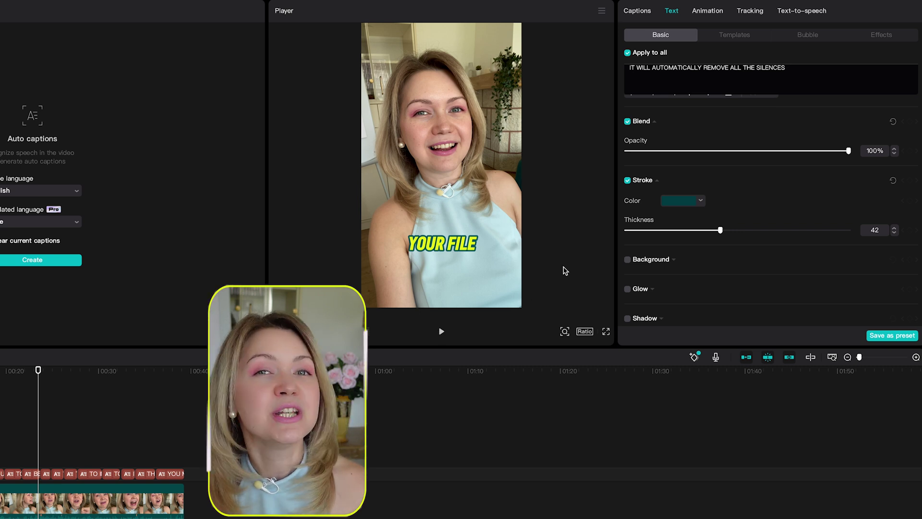
# Jump to the BEFORE EXPORTING YOUR FILE caption and open export settings keeping 1080P mp4.
pyautogui.click(642, 14)
pyautogui.click(701, 119)
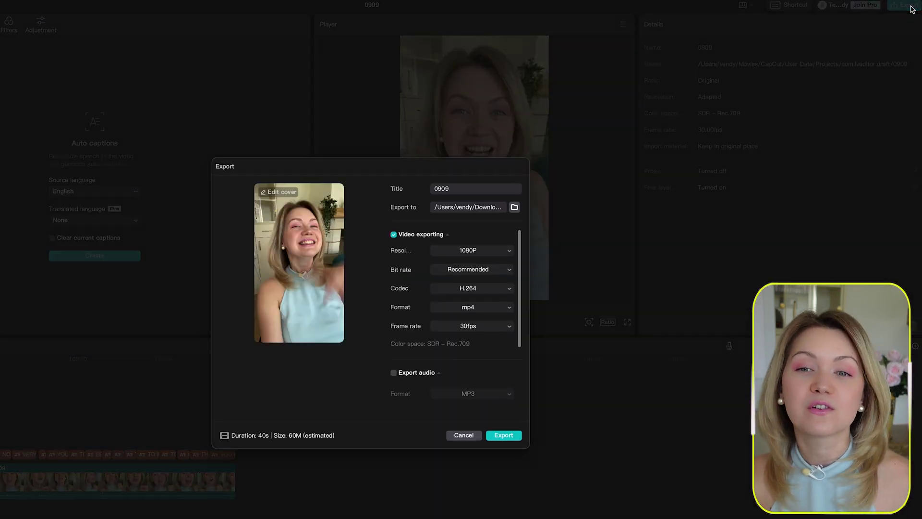
pyautogui.click(909, 6)
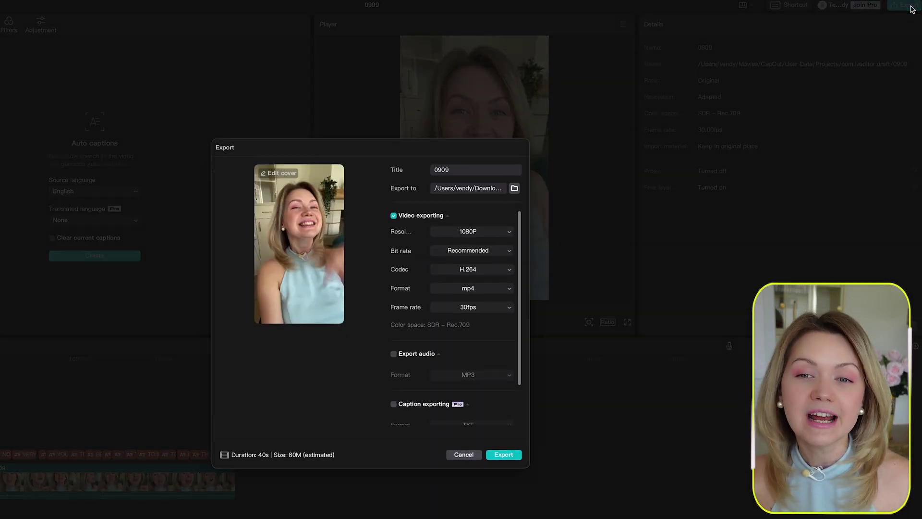
pyautogui.click(500, 294)
pyautogui.click(254, 355)
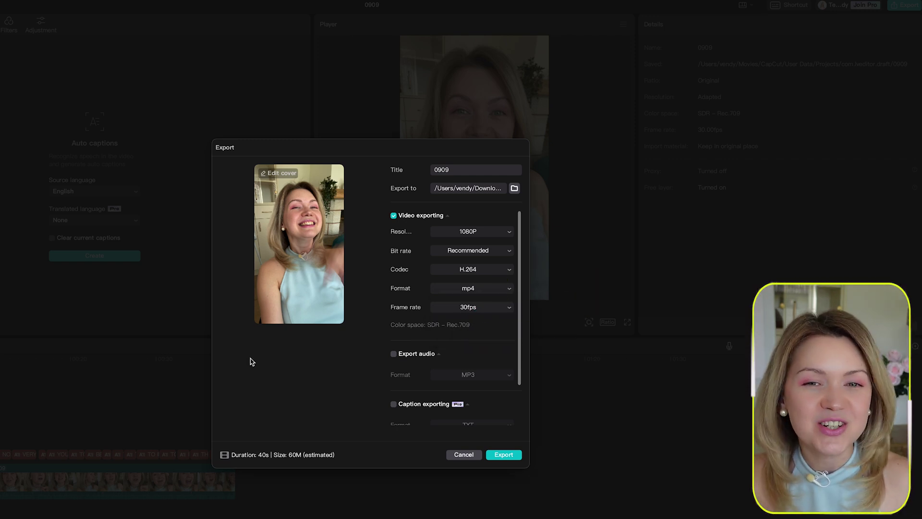
# Make the YOUR FILE frame the video cover, save the cover design, and export.
pyautogui.click(283, 174)
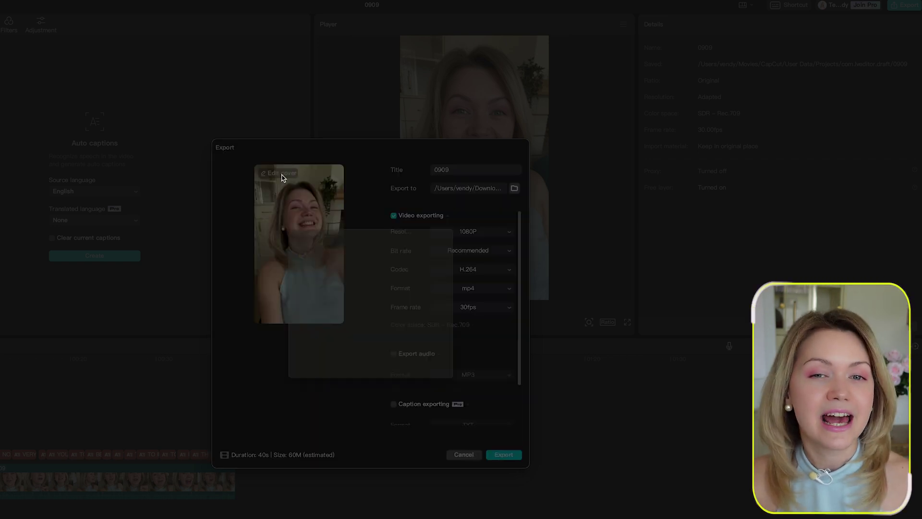
pyautogui.moveTo(231, 419); pyautogui.dragTo(477, 423)
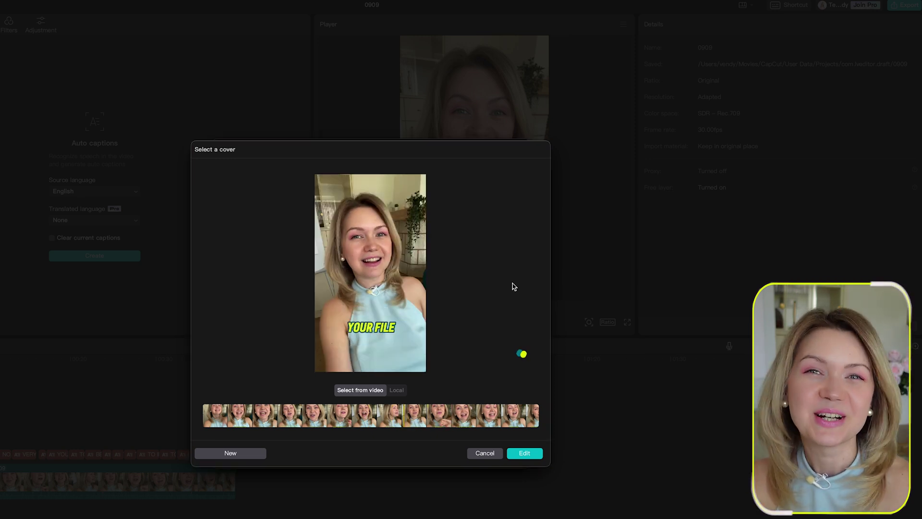
pyautogui.click(527, 456)
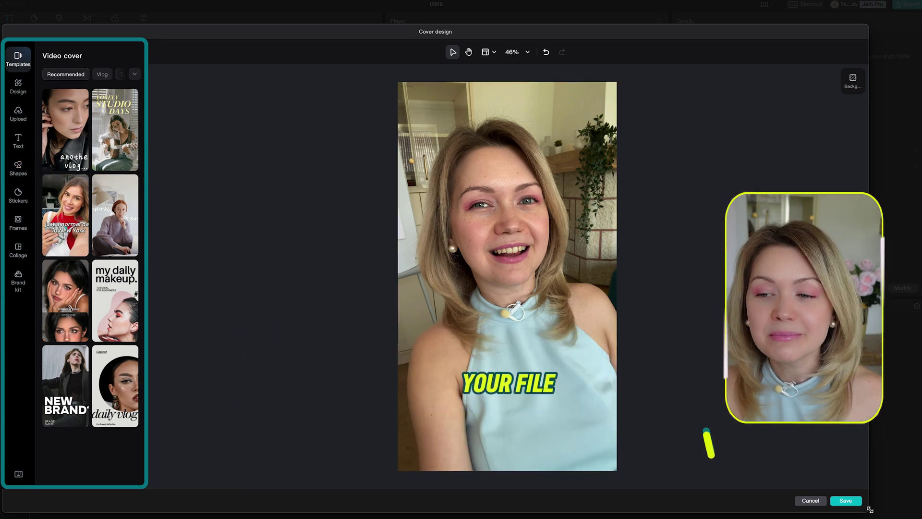
pyautogui.click(845, 501)
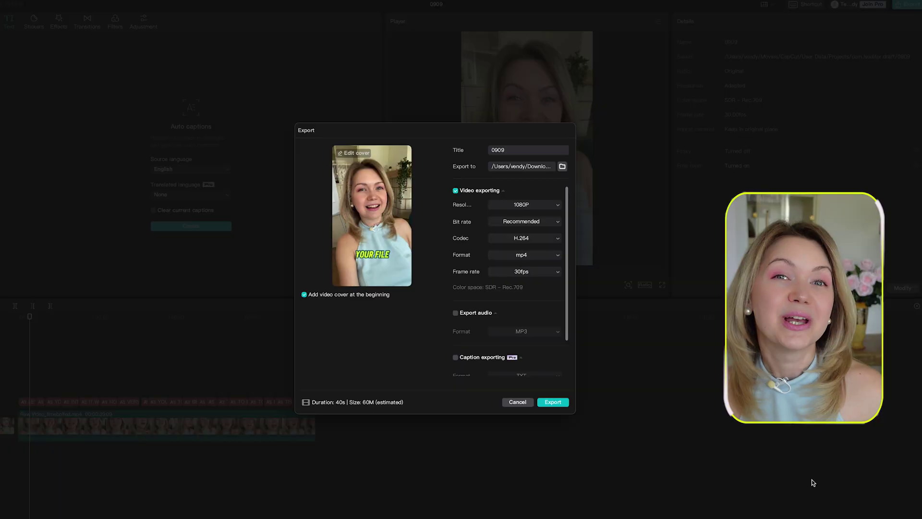
pyautogui.click(554, 403)
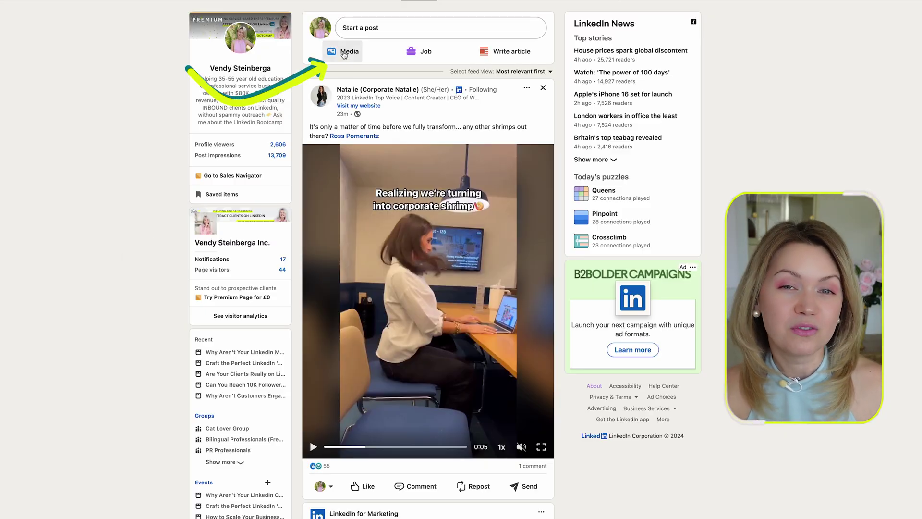
# Attach CapCut.mp4 to a new LinkedIn post with auto captions off, reaching the composer.
pyautogui.click(348, 51)
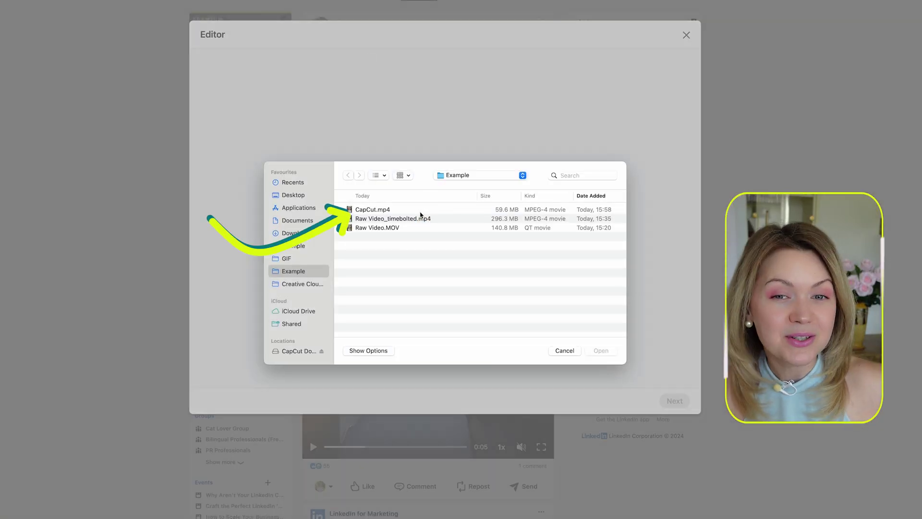
pyautogui.click(422, 212)
pyautogui.click(604, 352)
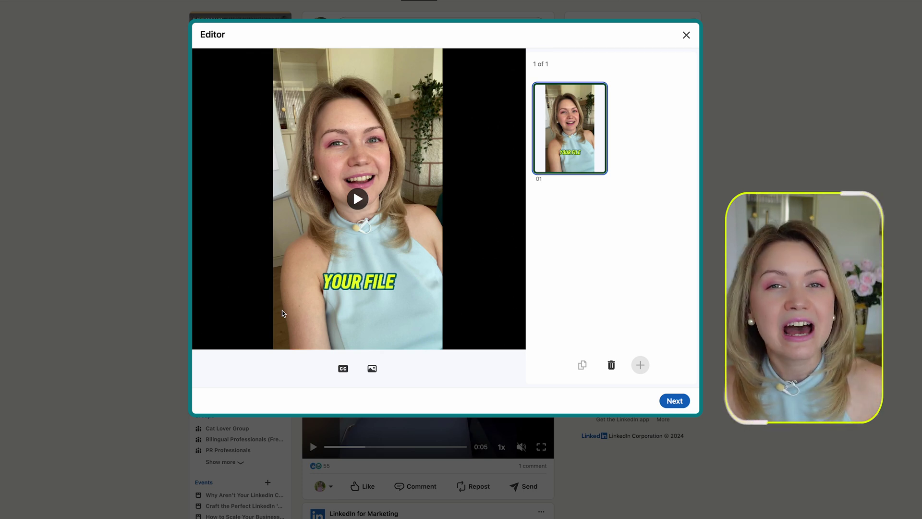
pyautogui.click(343, 368)
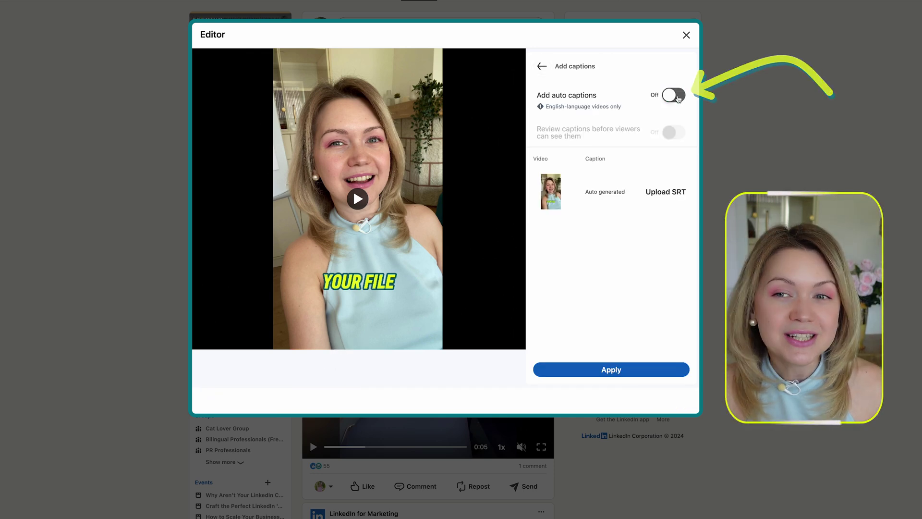
pyautogui.click(632, 370)
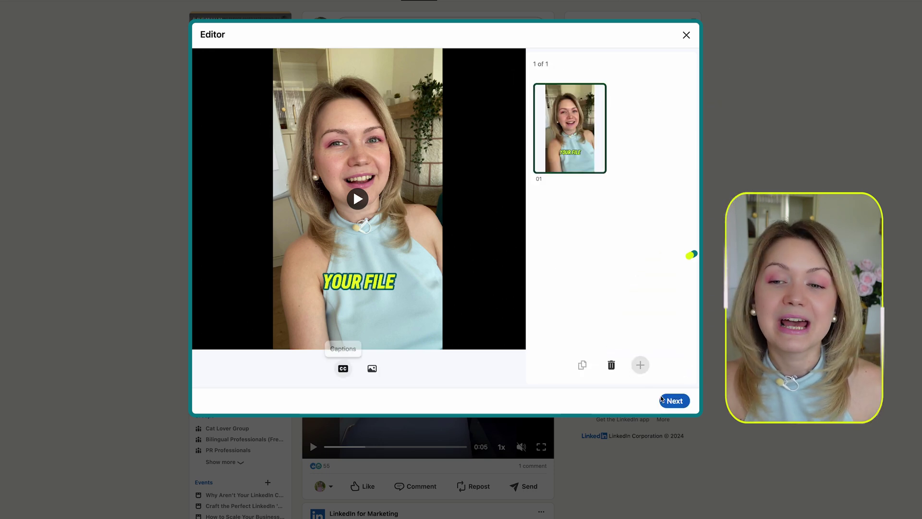
pyautogui.click(674, 400)
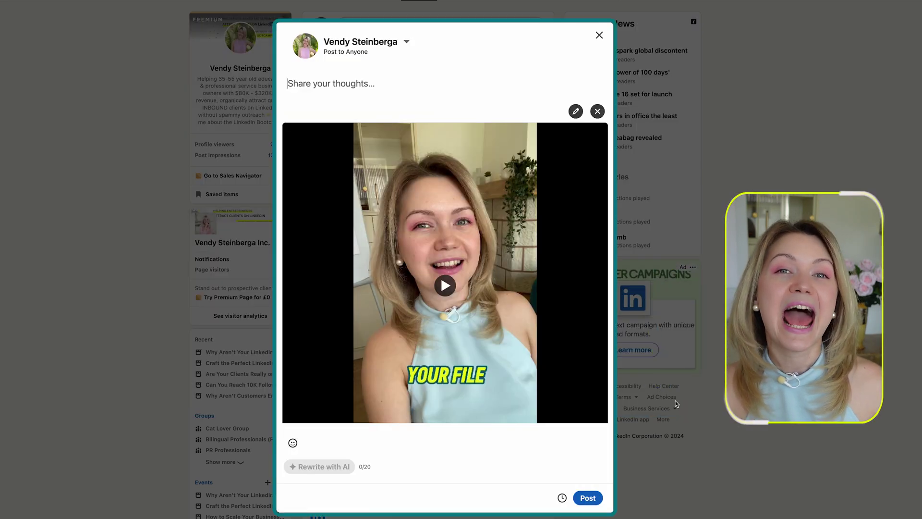